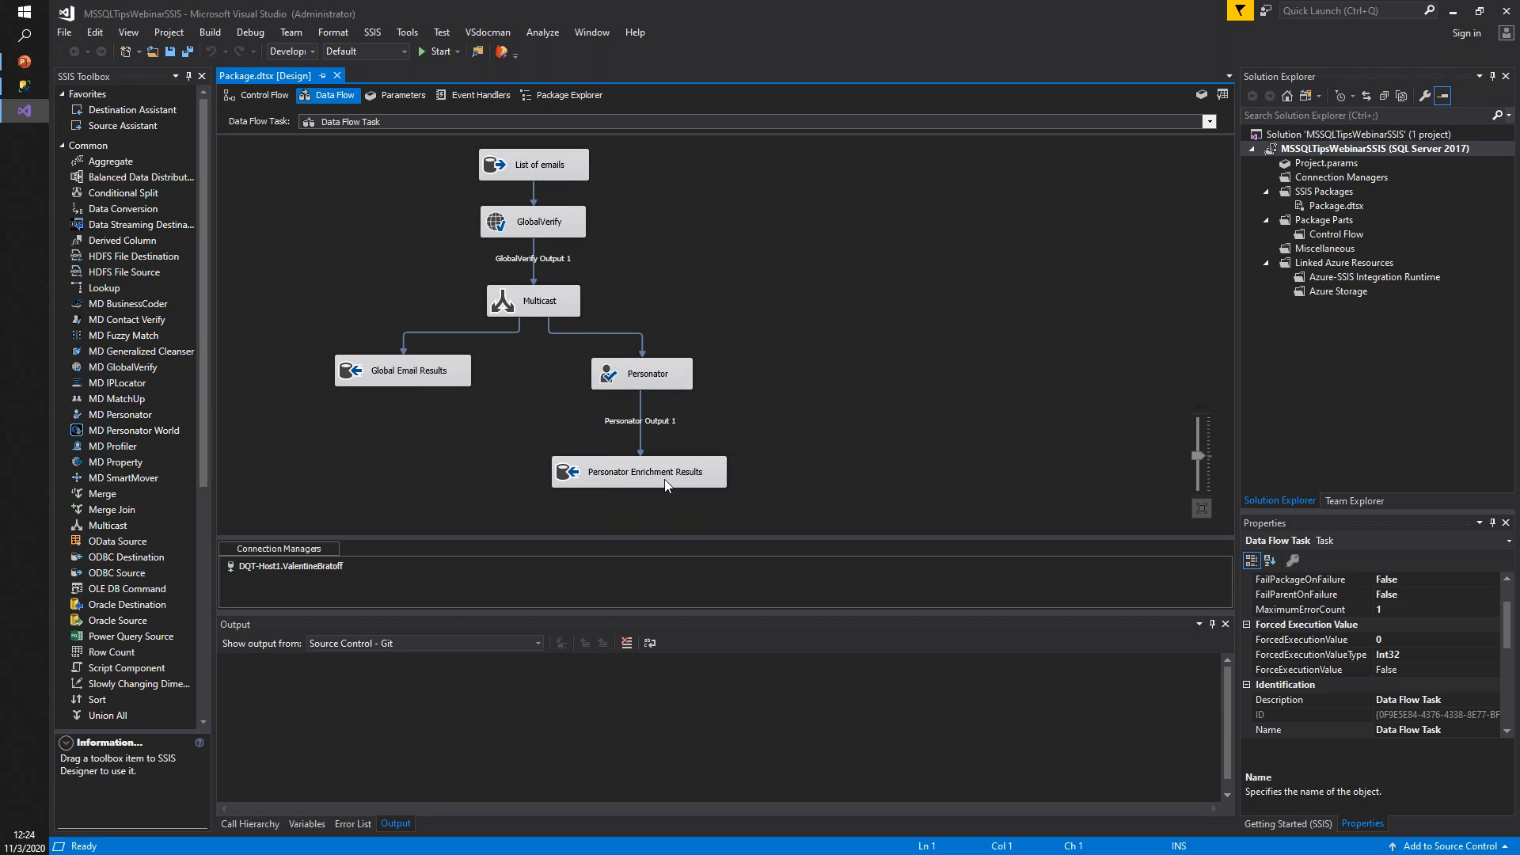
- Review the GlobalVerify component's email settings, pass-through columns and output filter
click(562, 220)
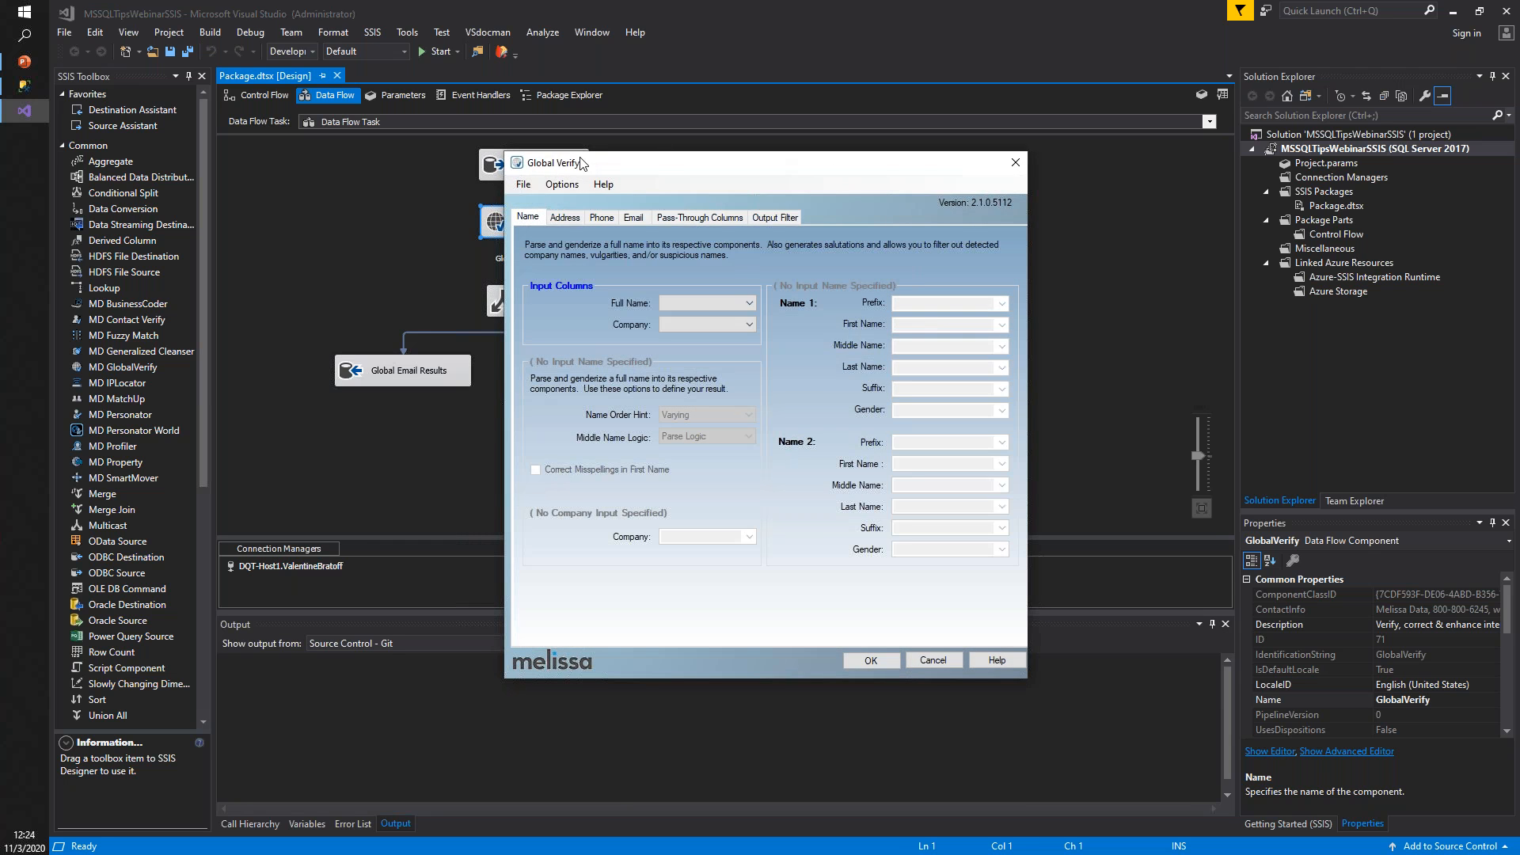
click(634, 219)
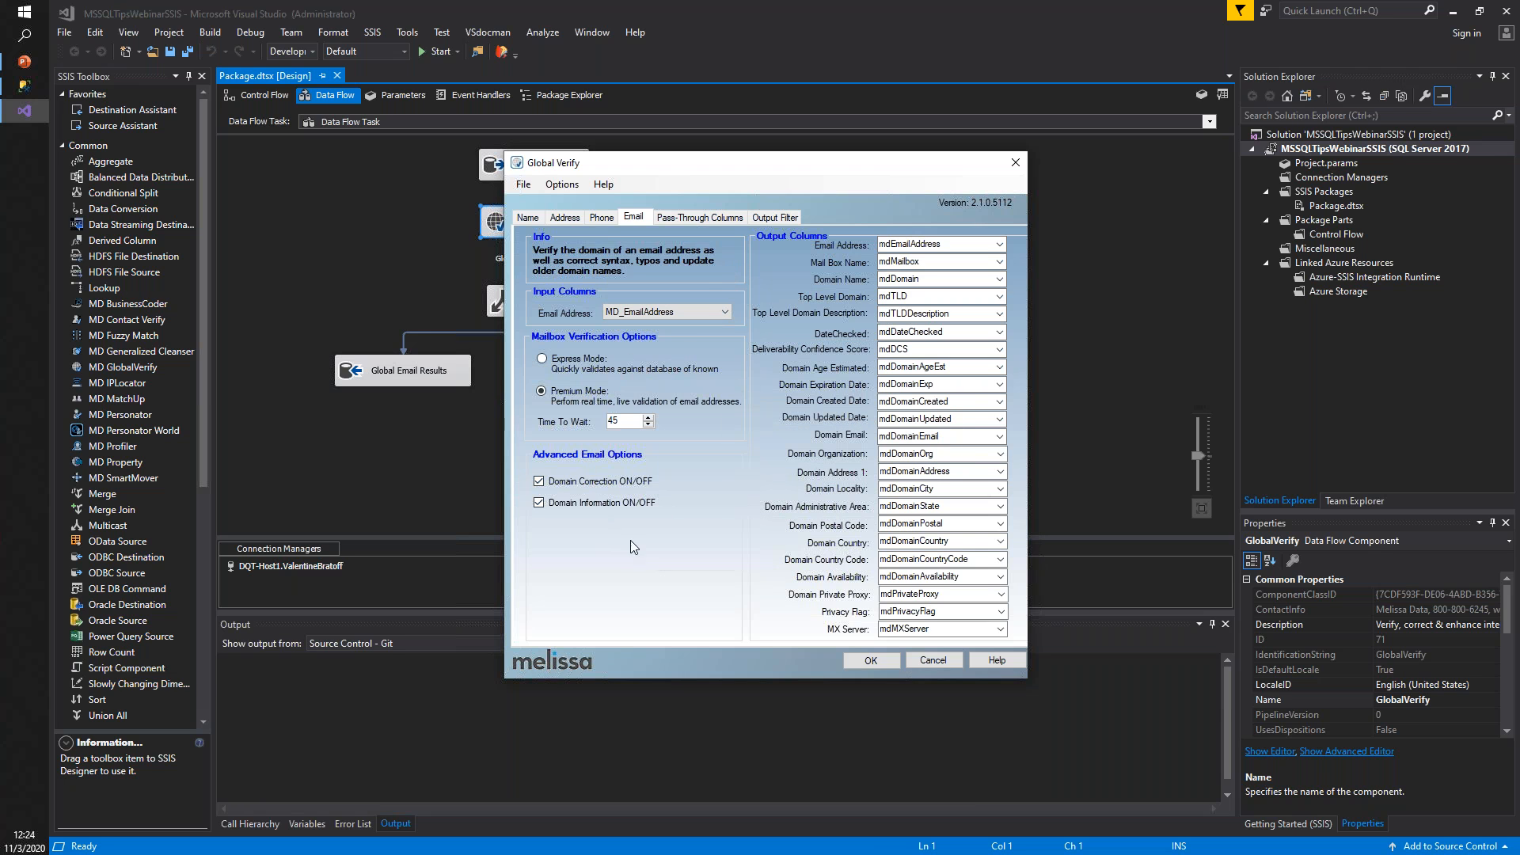
click(682, 220)
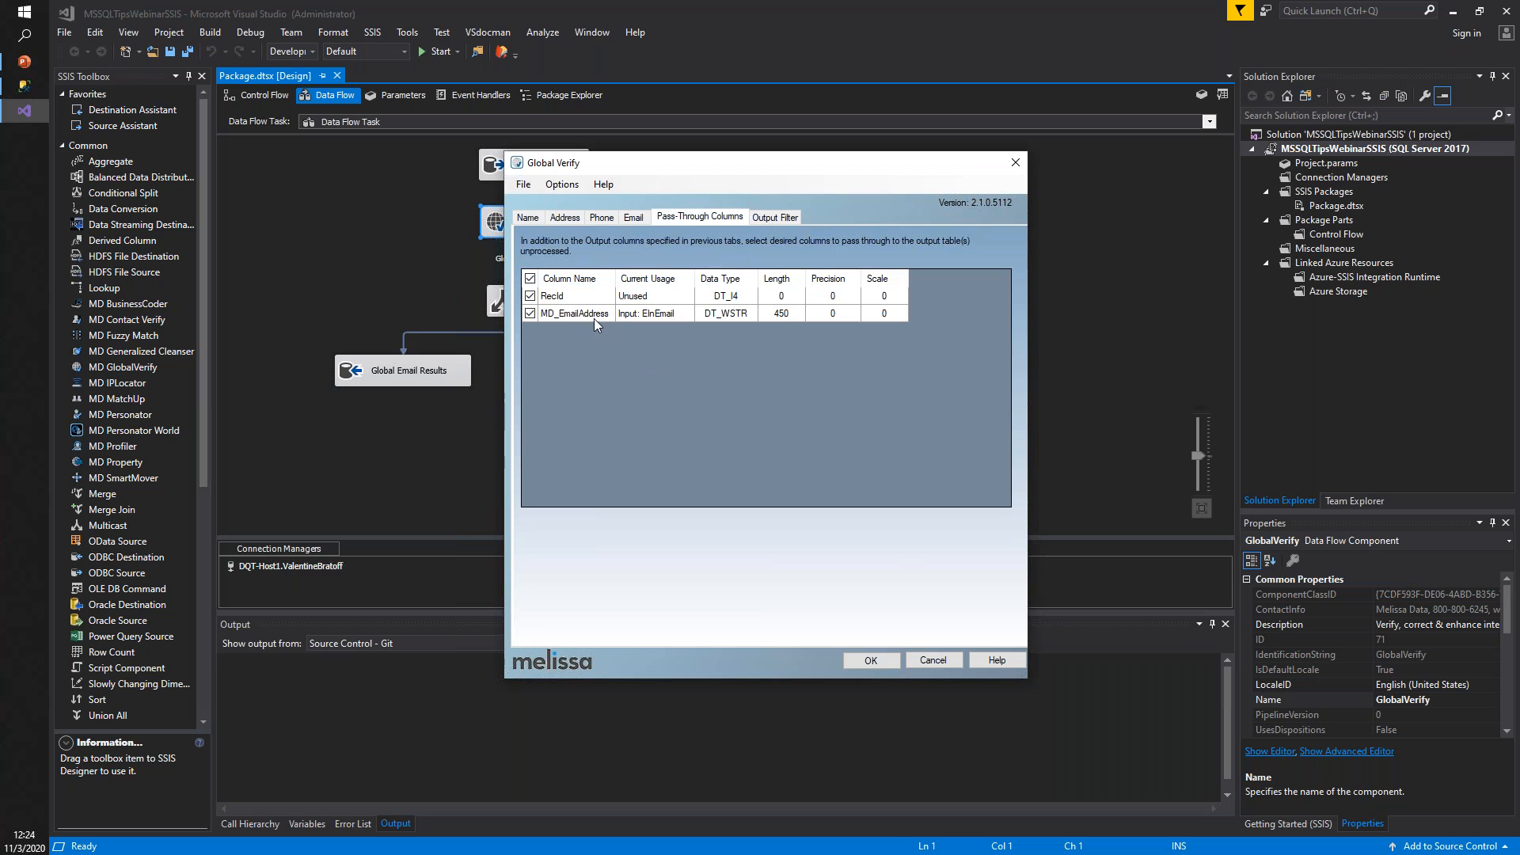
click(773, 217)
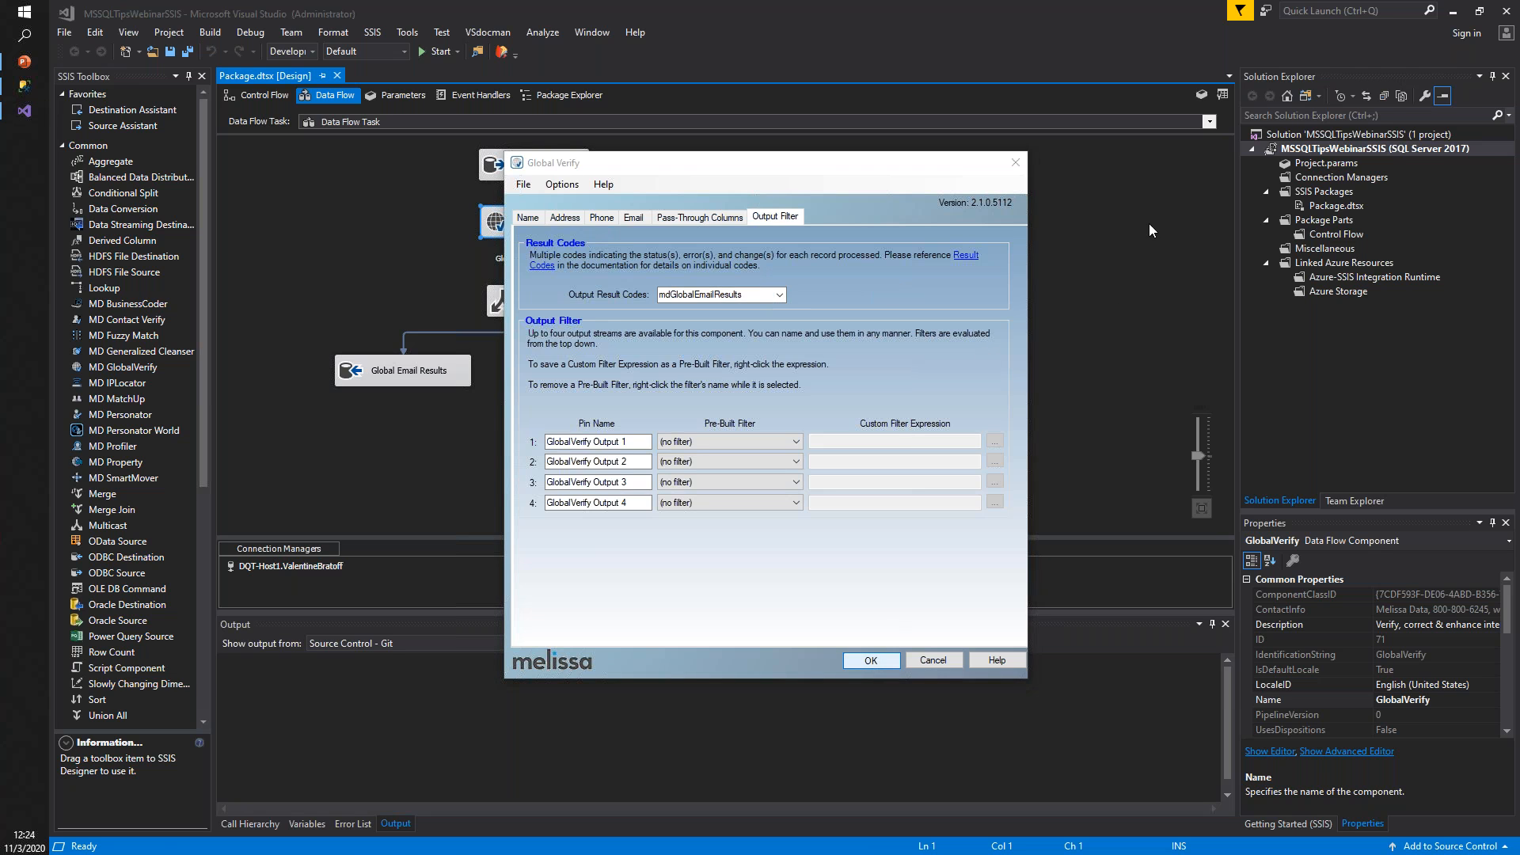
click(992, 235)
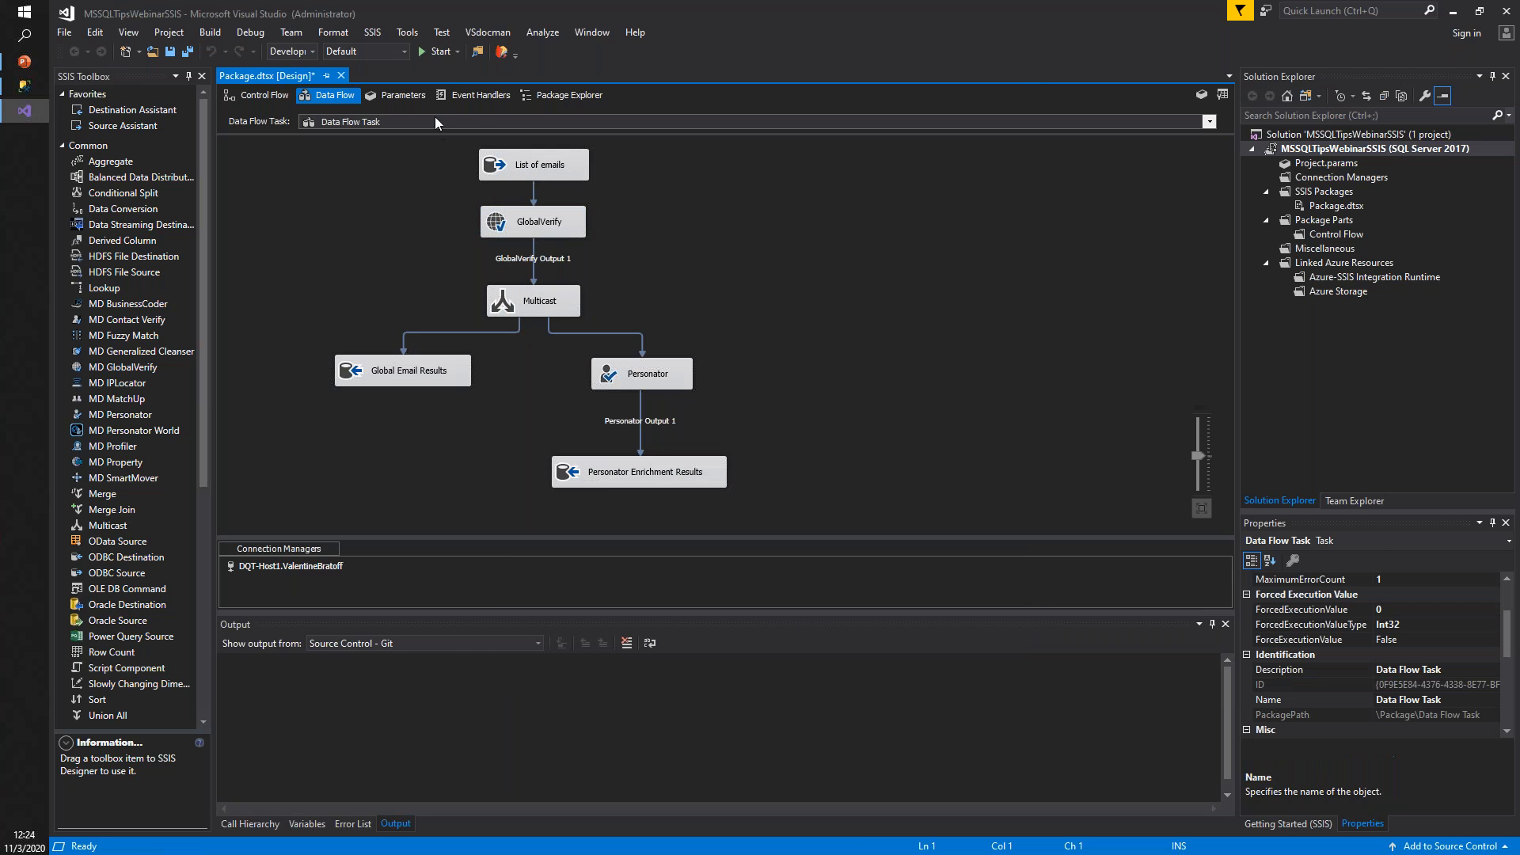
- Run and stop the data flow package, then query the MSSQLTipsWebinarGlobalEmailOutput table in SQL Server Management Studio
click(421, 51)
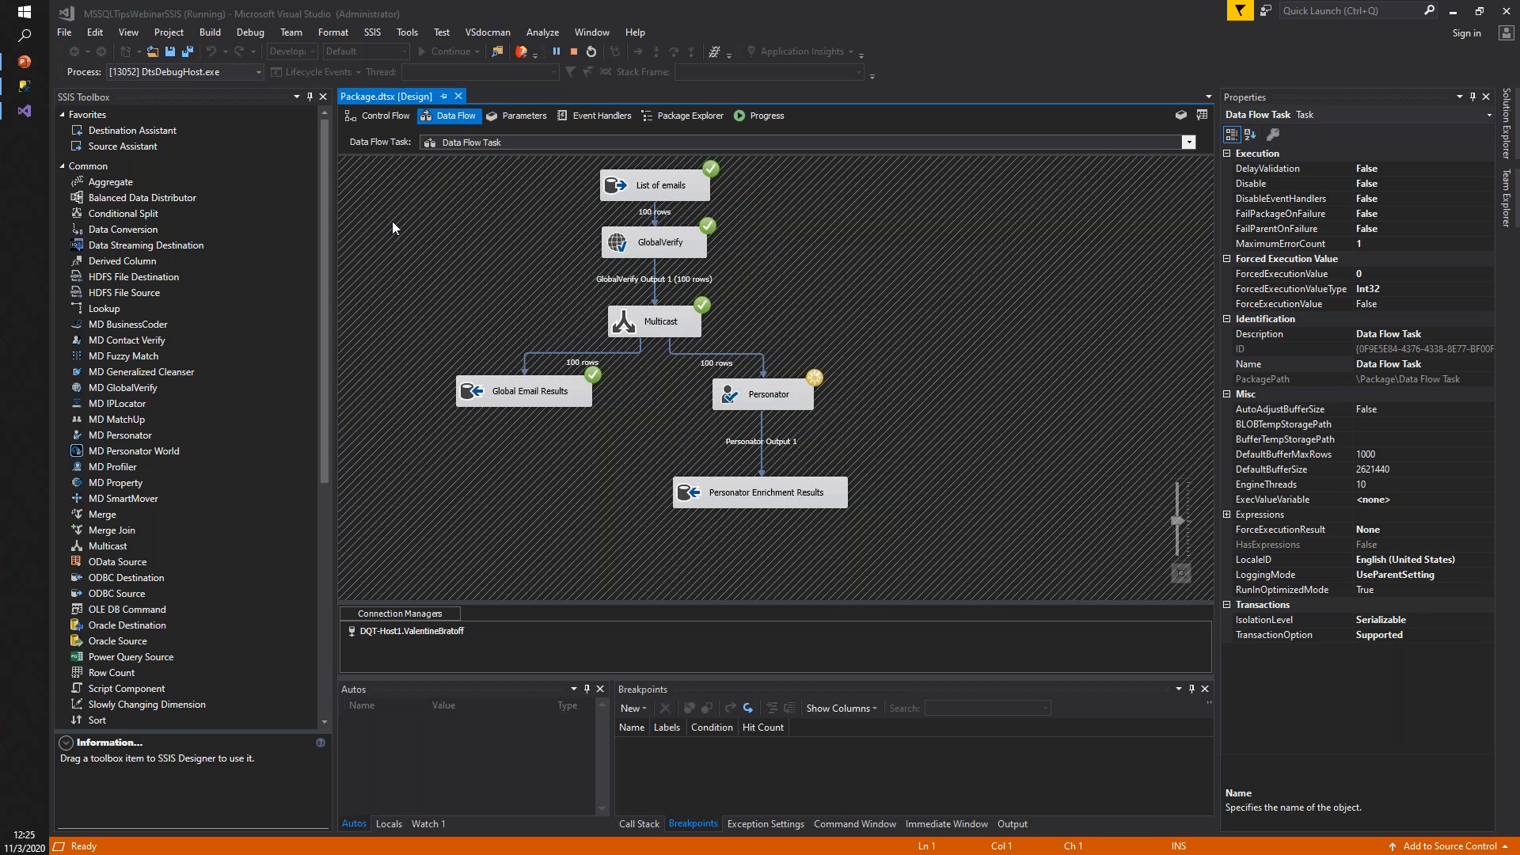
click(582, 54)
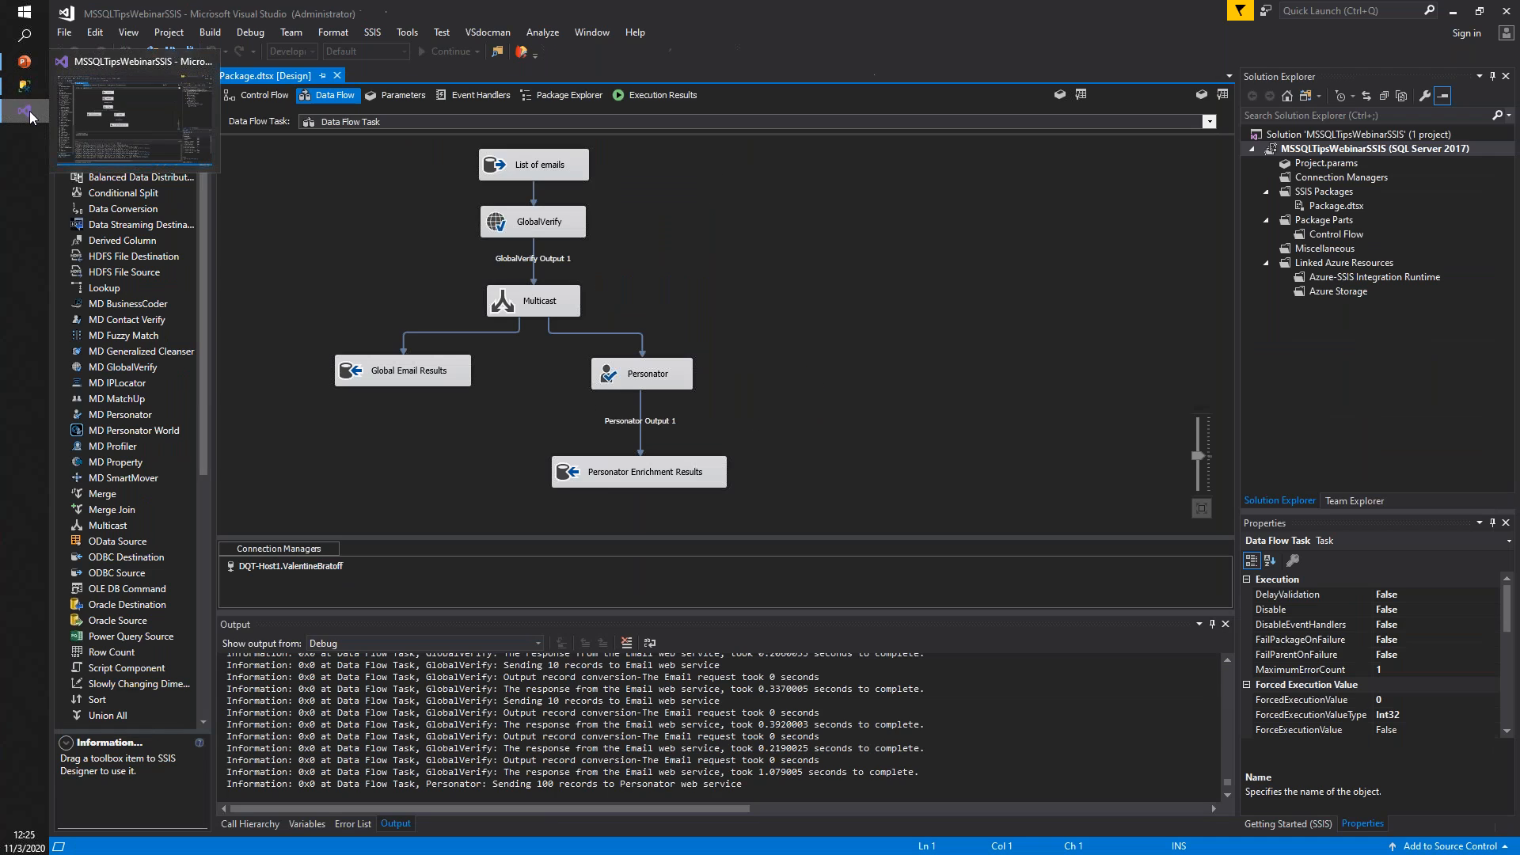
click(27, 88)
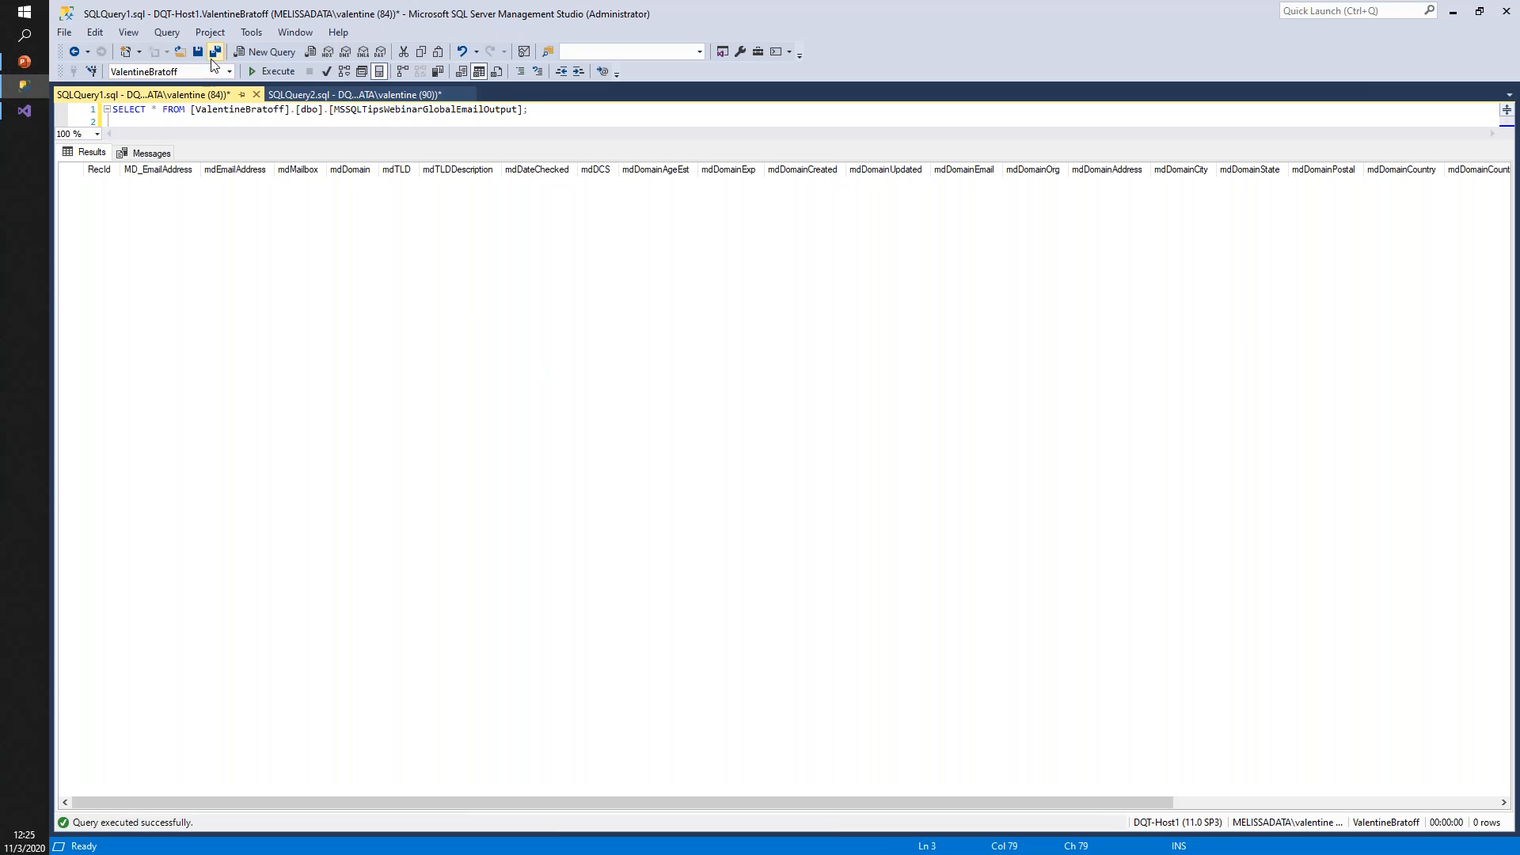
click(273, 71)
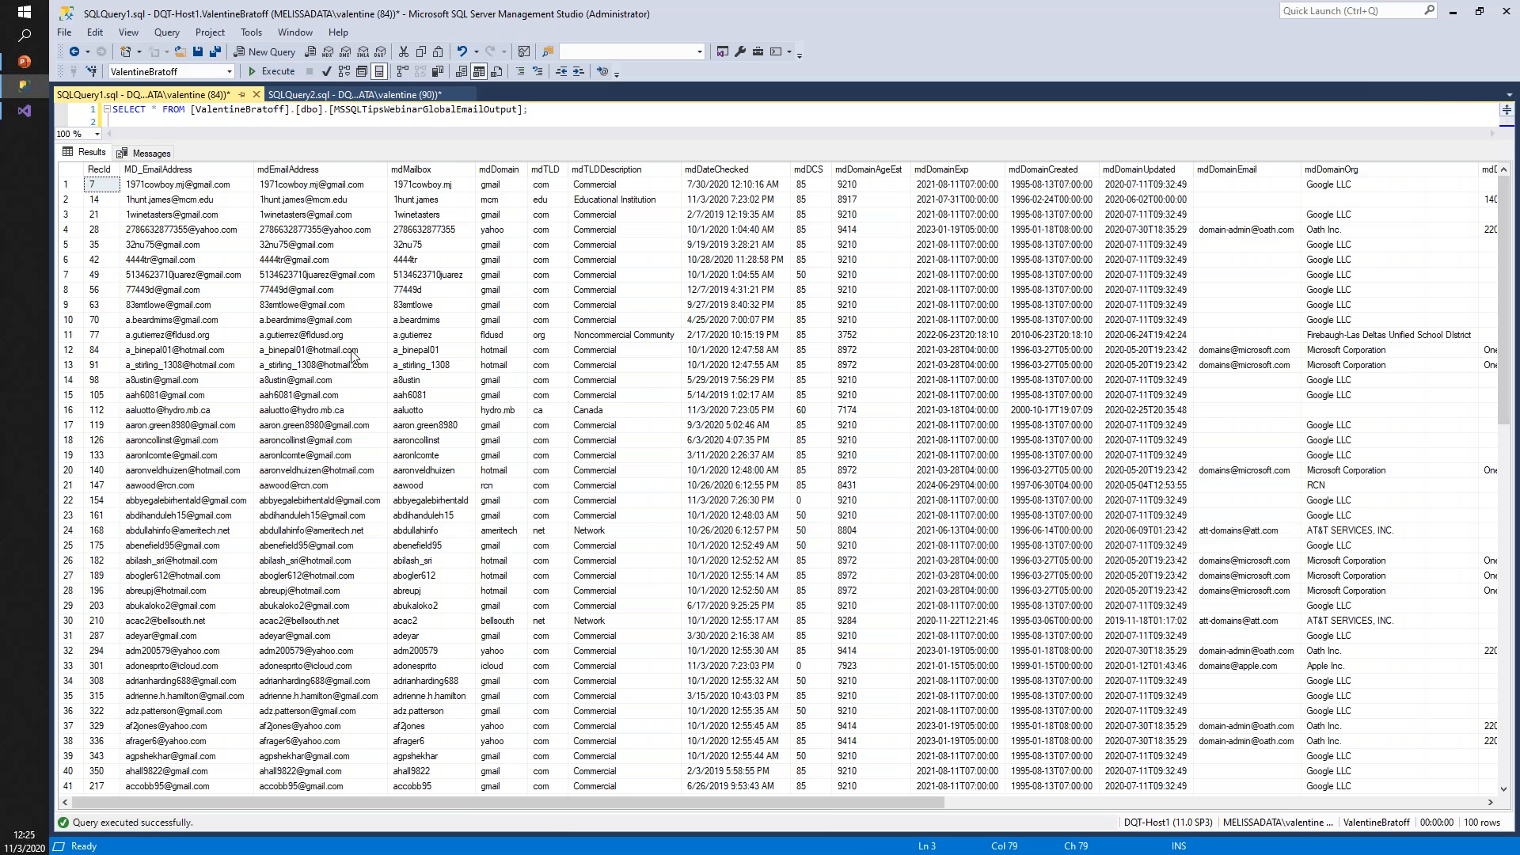
drag(367, 804, 301, 801)
- Switch back to Visual Studio, rerun the package through the Personator branch and stop debugging when it completes
click(43, 80)
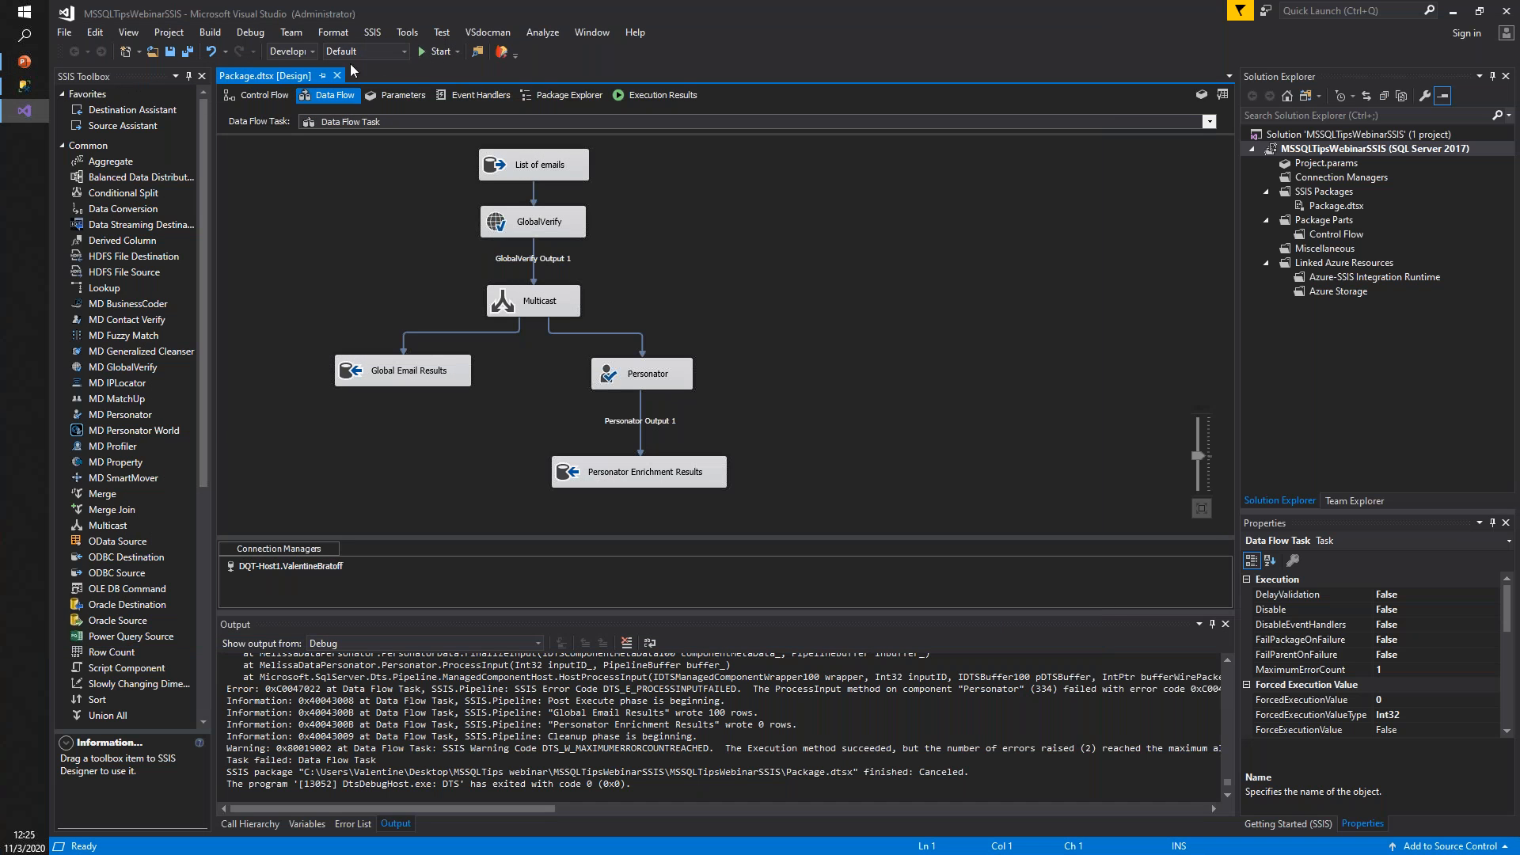
click(423, 54)
click(31, 65)
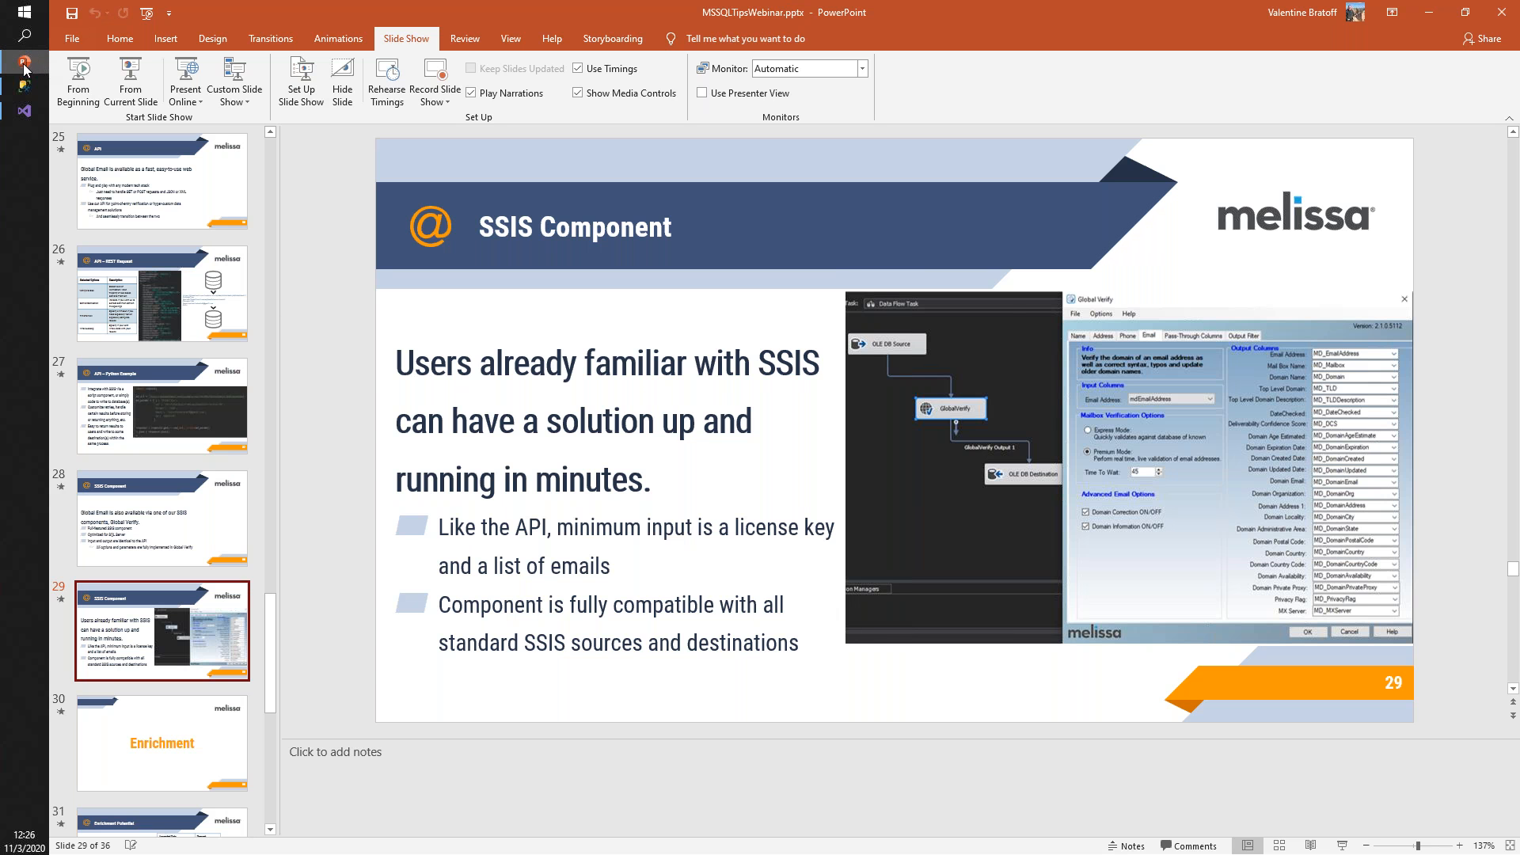
click(23, 110)
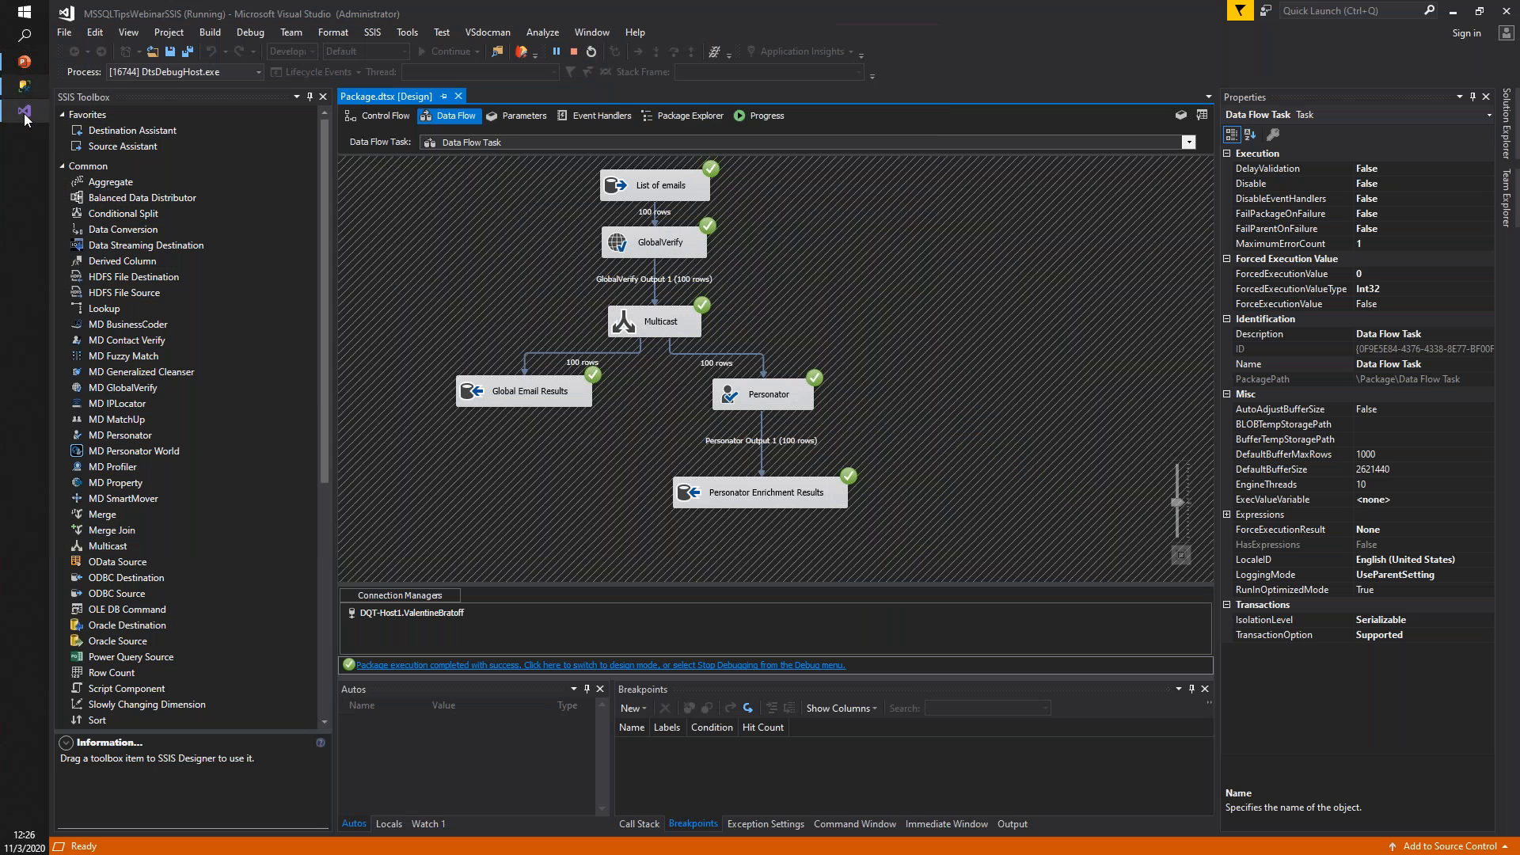
click(573, 51)
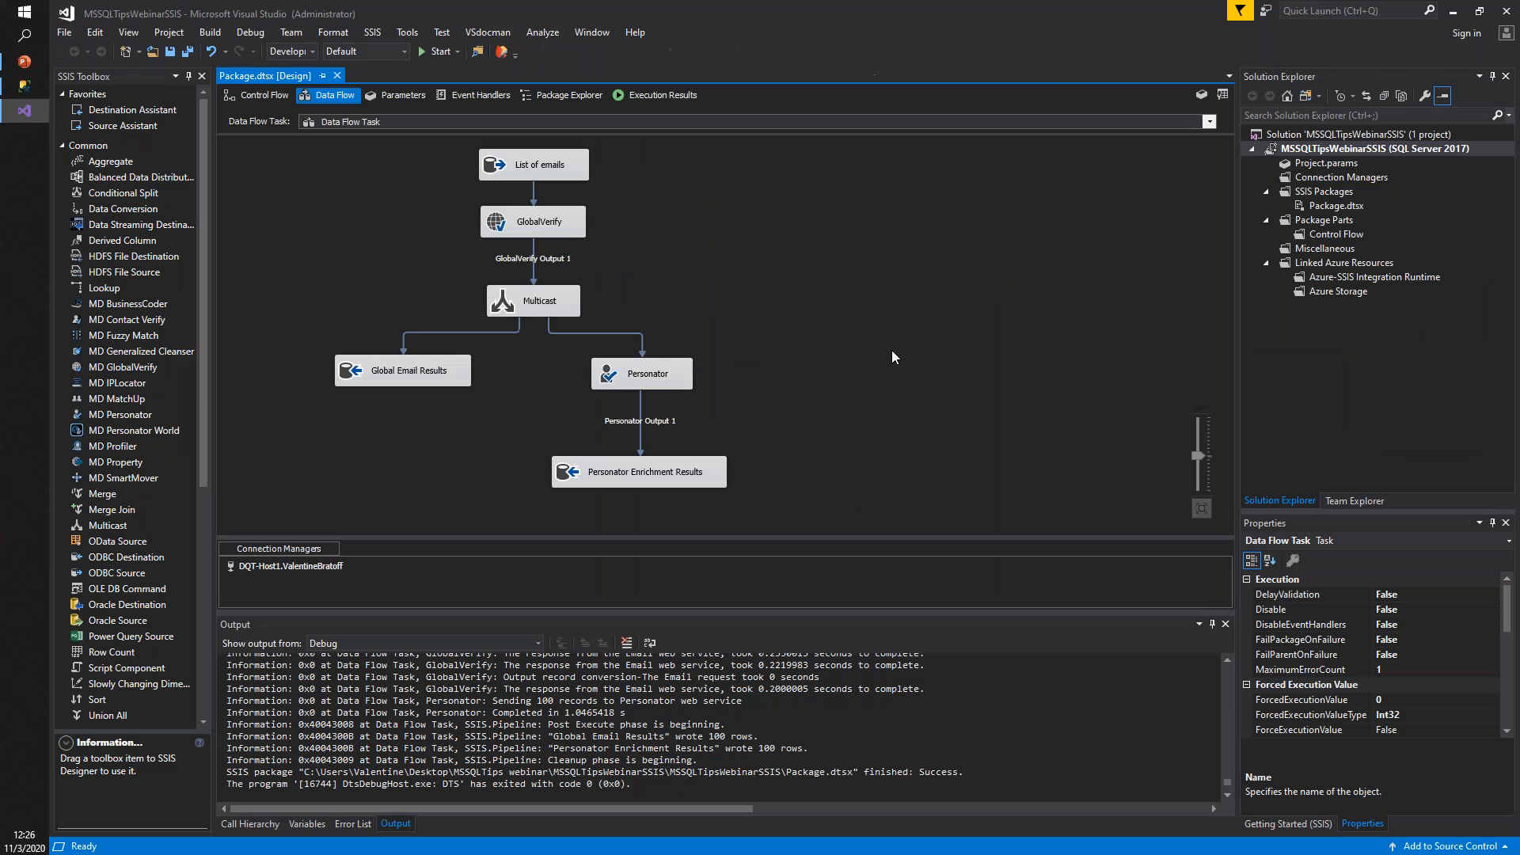
- Review the Personator component's email input mapping, actions, output columns, pass-through columns and output filter
click(667, 376)
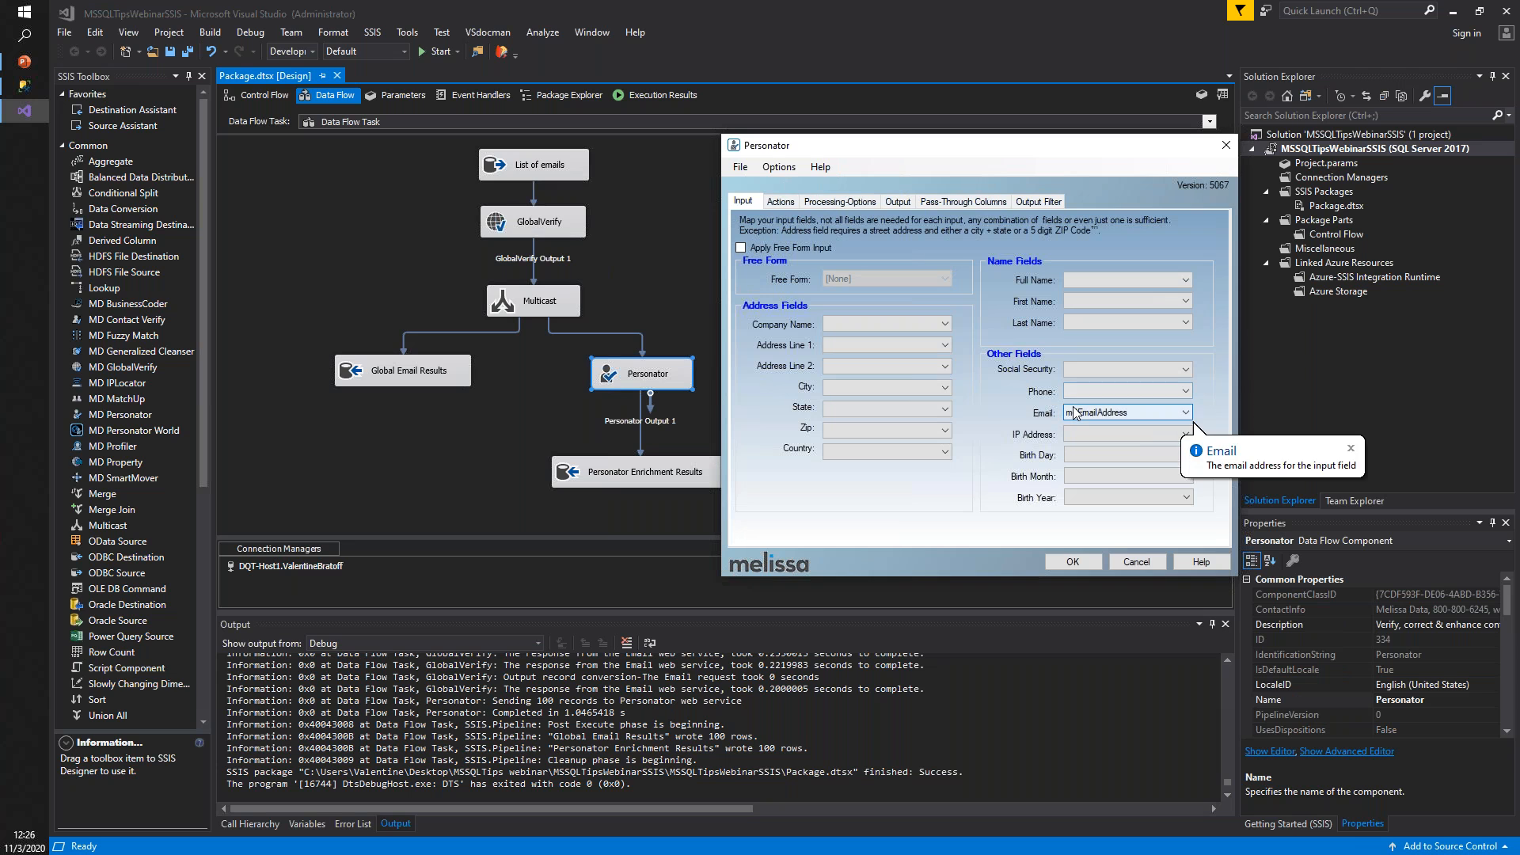
click(782, 202)
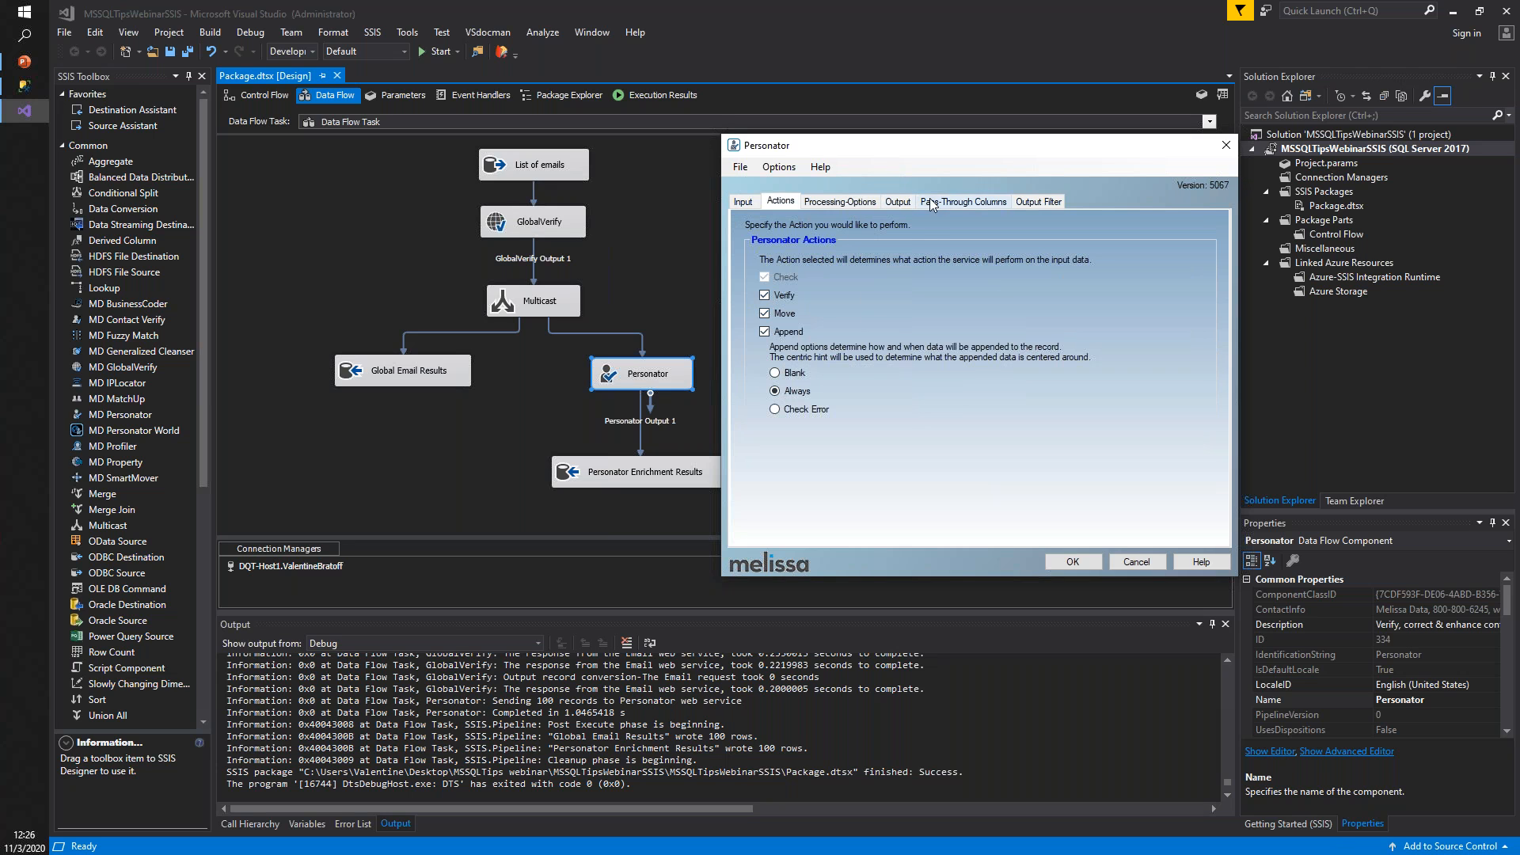
click(898, 202)
scroll(884, 317, down, 3)
scroll(884, 316, up, 3)
click(954, 203)
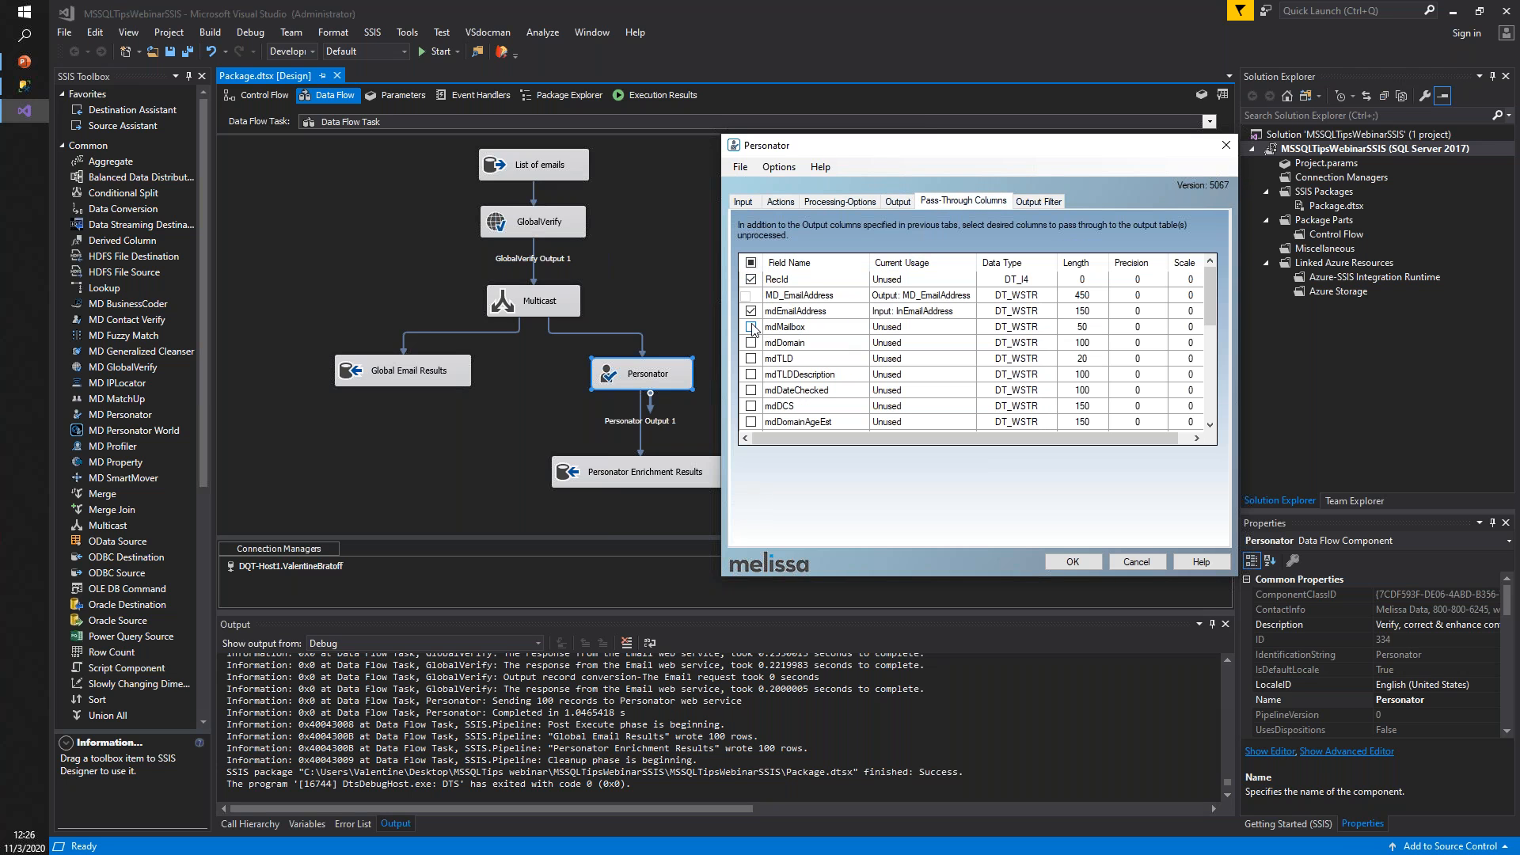
click(1039, 203)
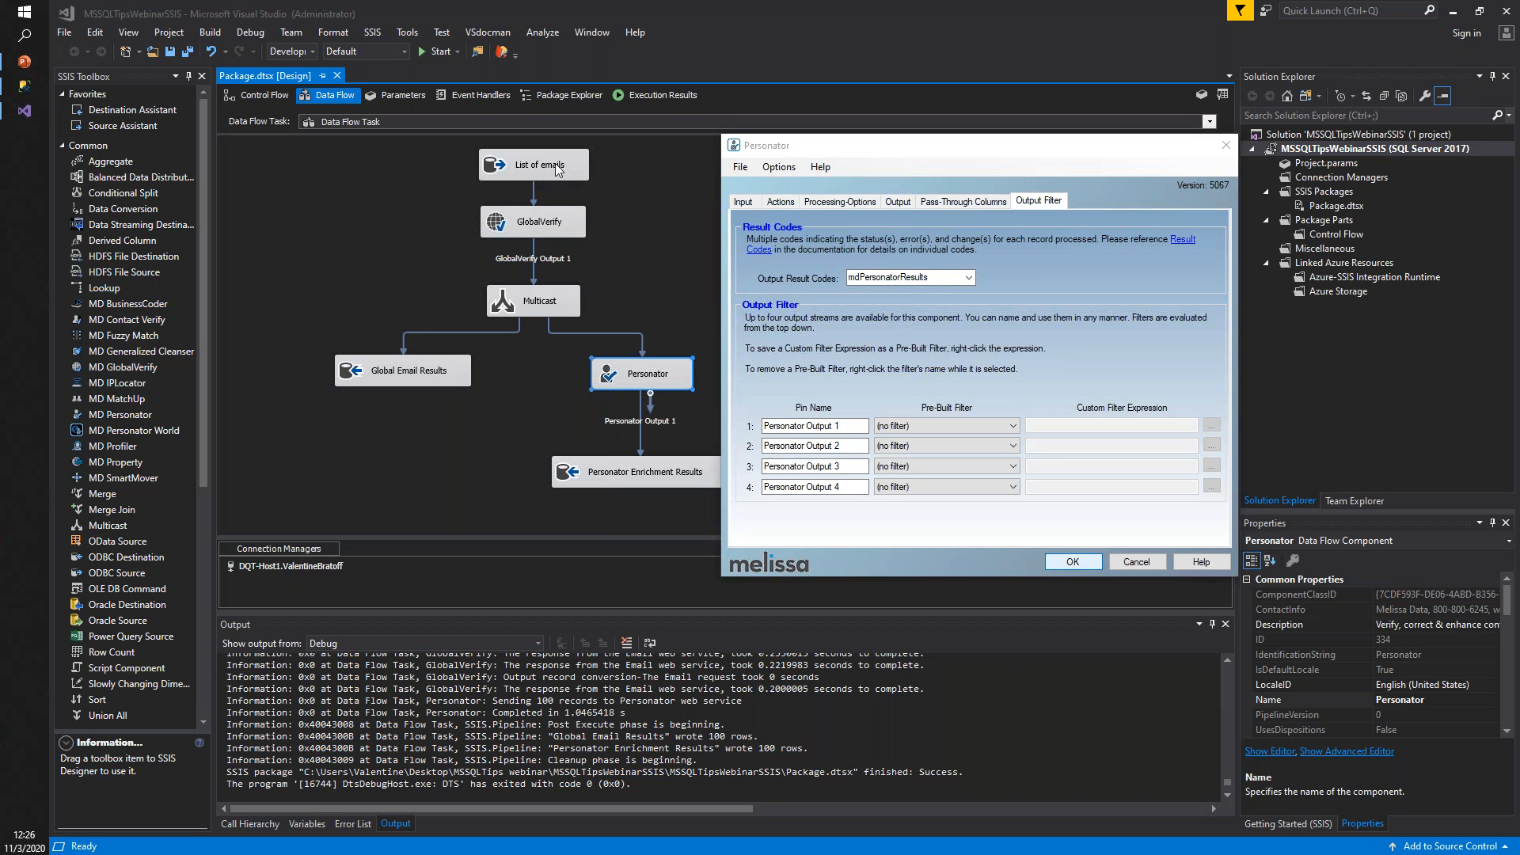
- Query the MSSQLTipsWebinarPersonatorOutput table in SQL Server Management Studio, look through the enriched rows and return to Visual Studio
click(11, 93)
key(F5)
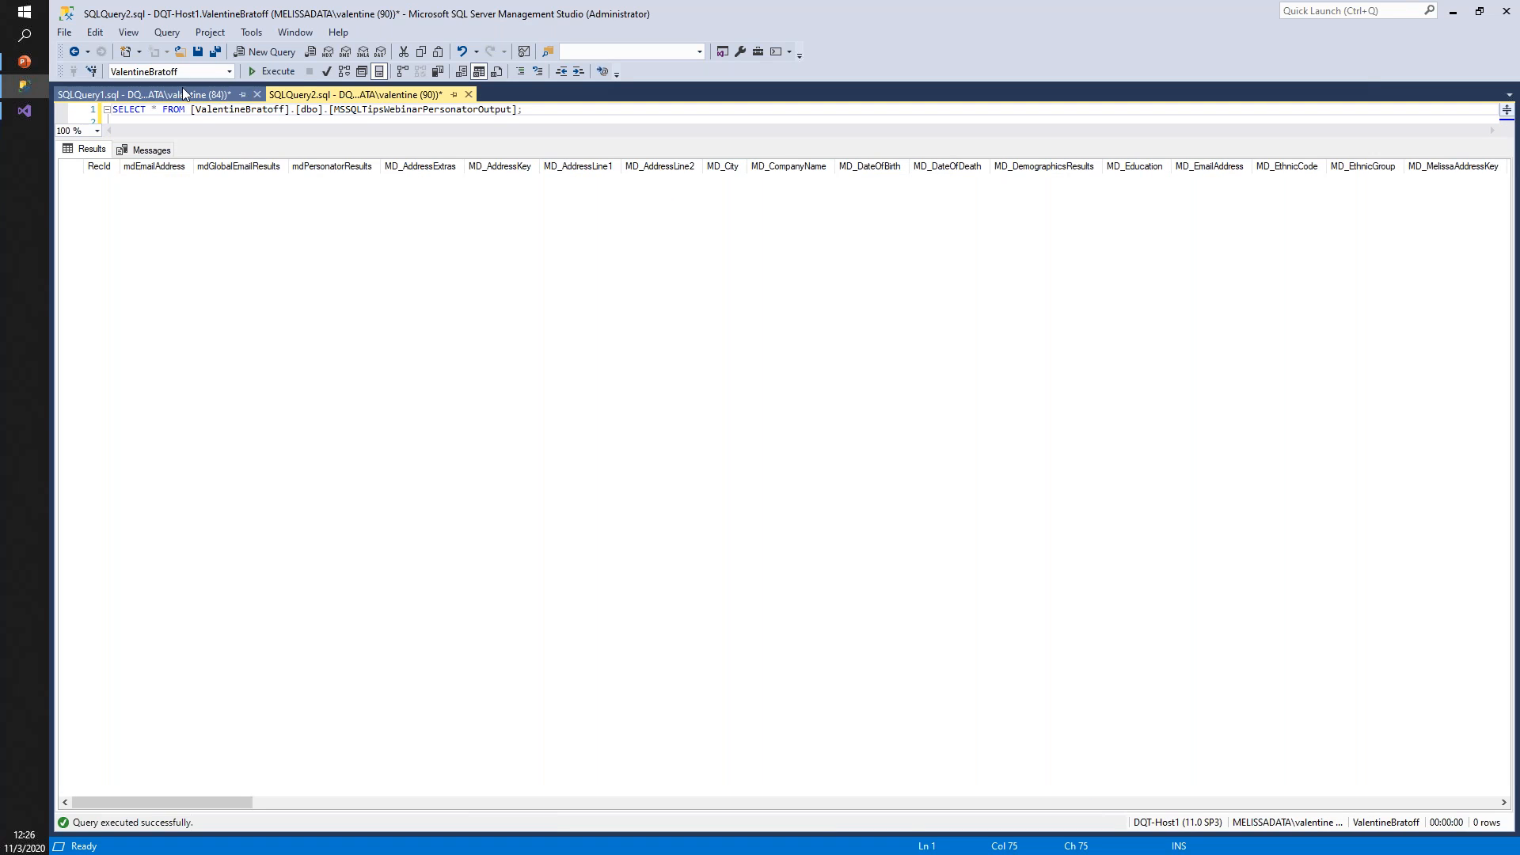
click(273, 71)
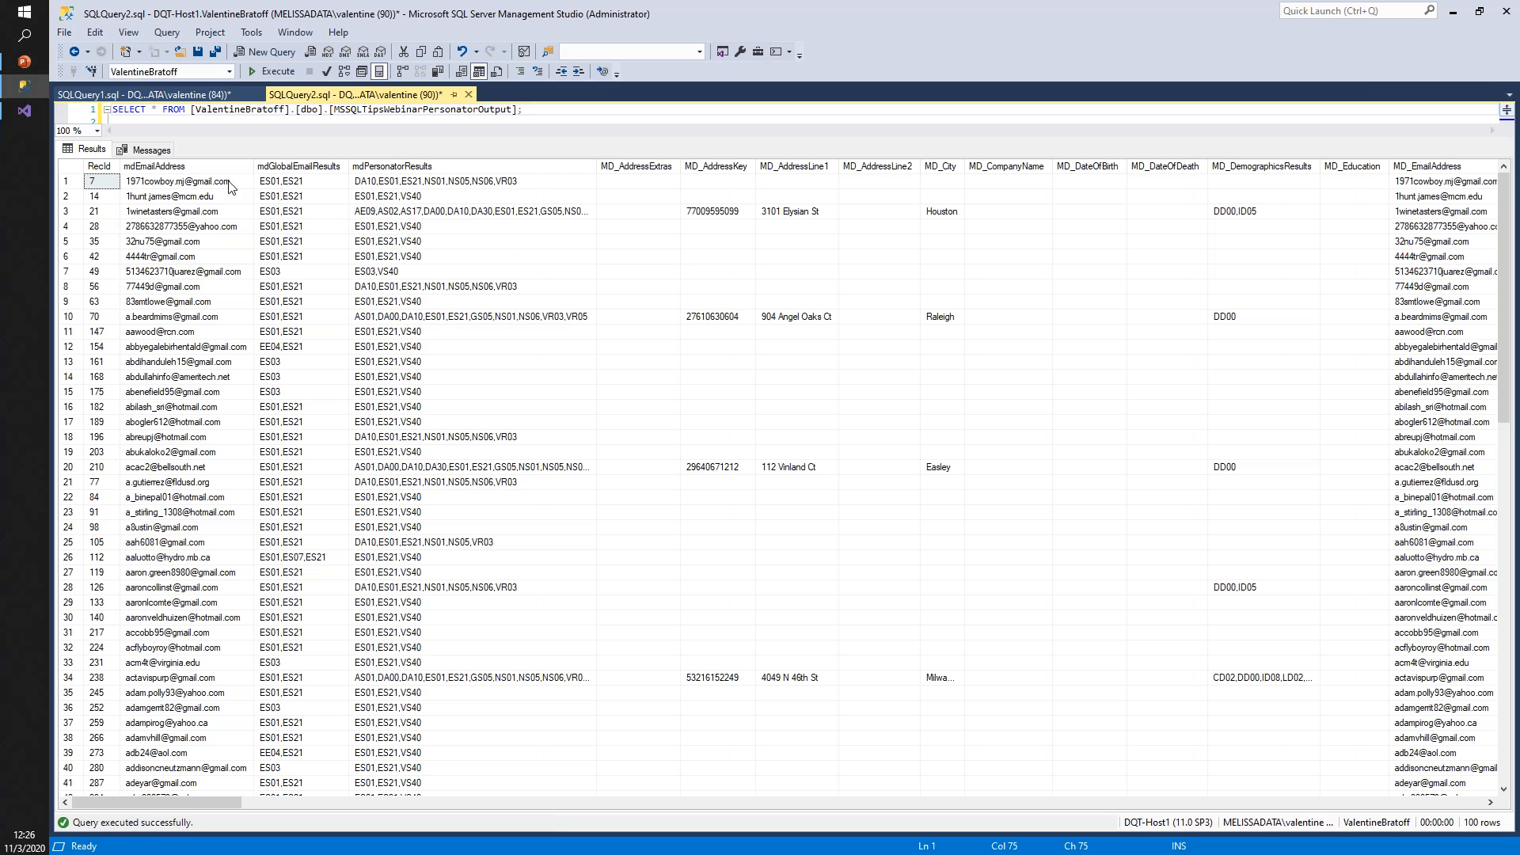
scroll(673, 394, down, 16)
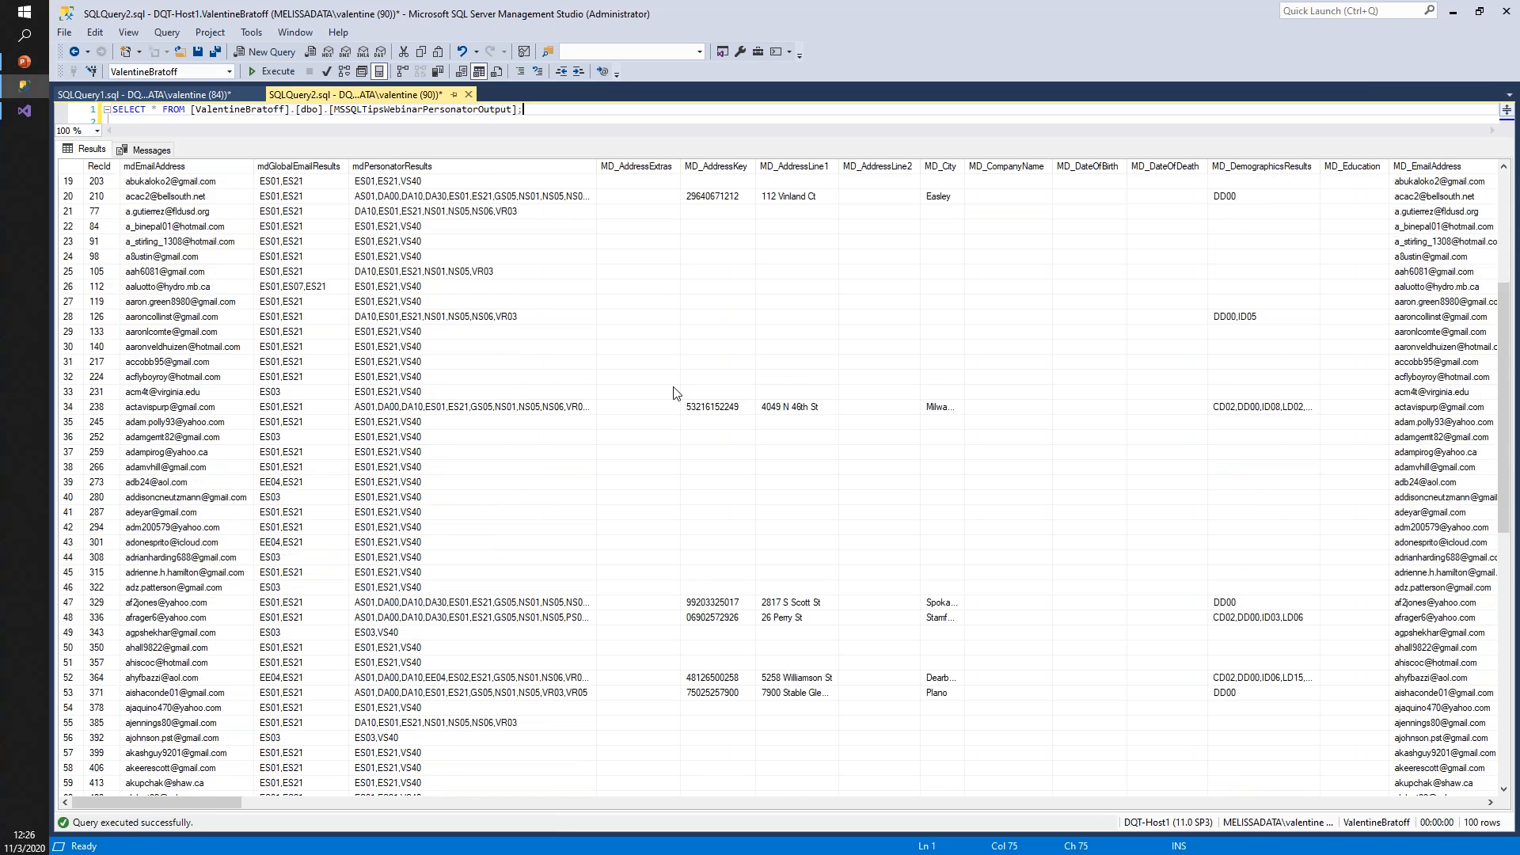
scroll(673, 393, down, 4)
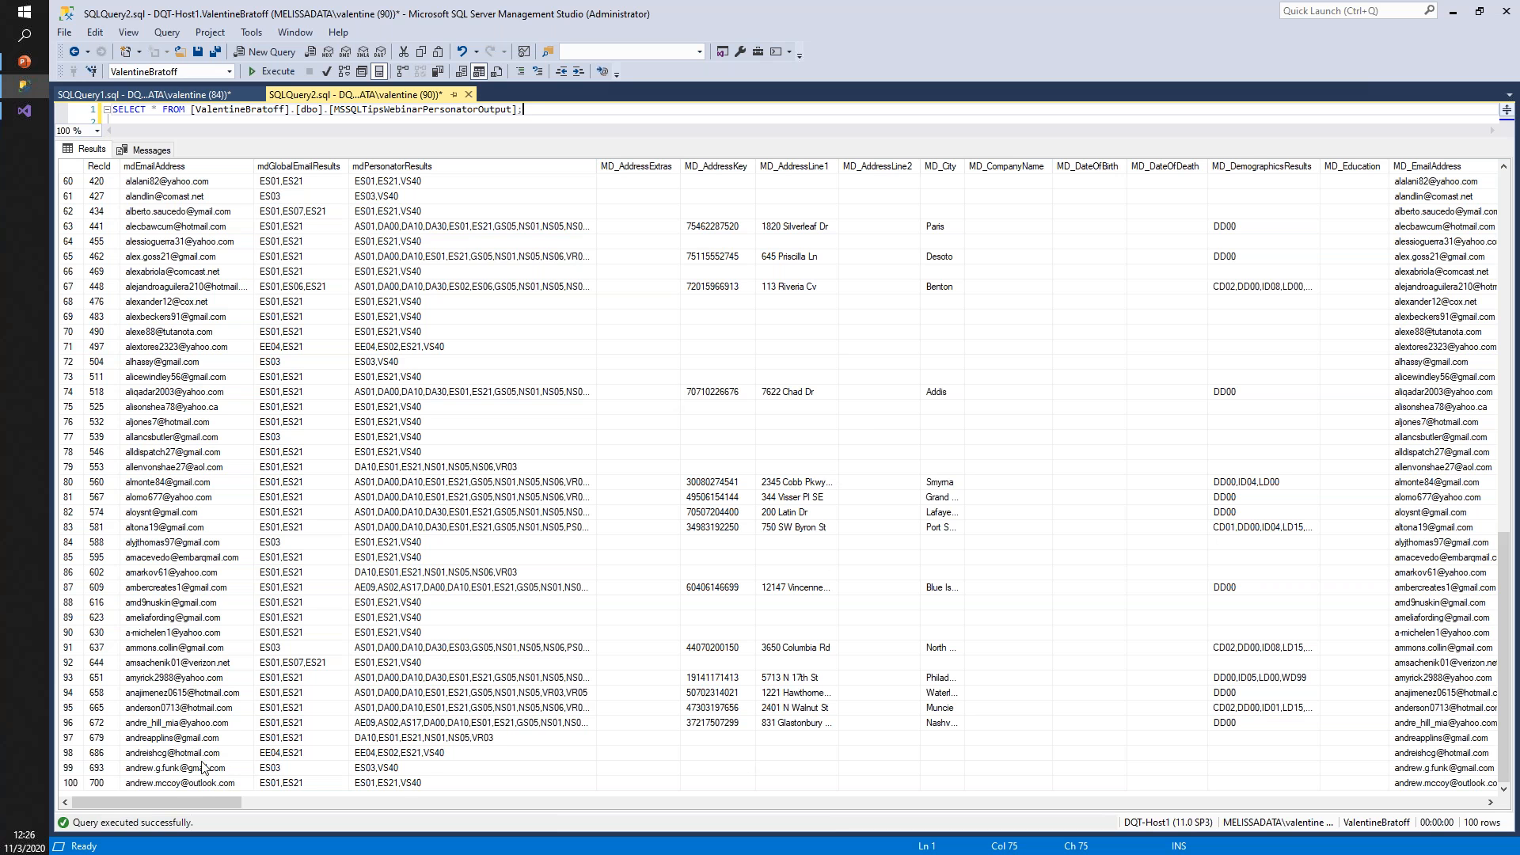
scroll(401, 694, up, 19)
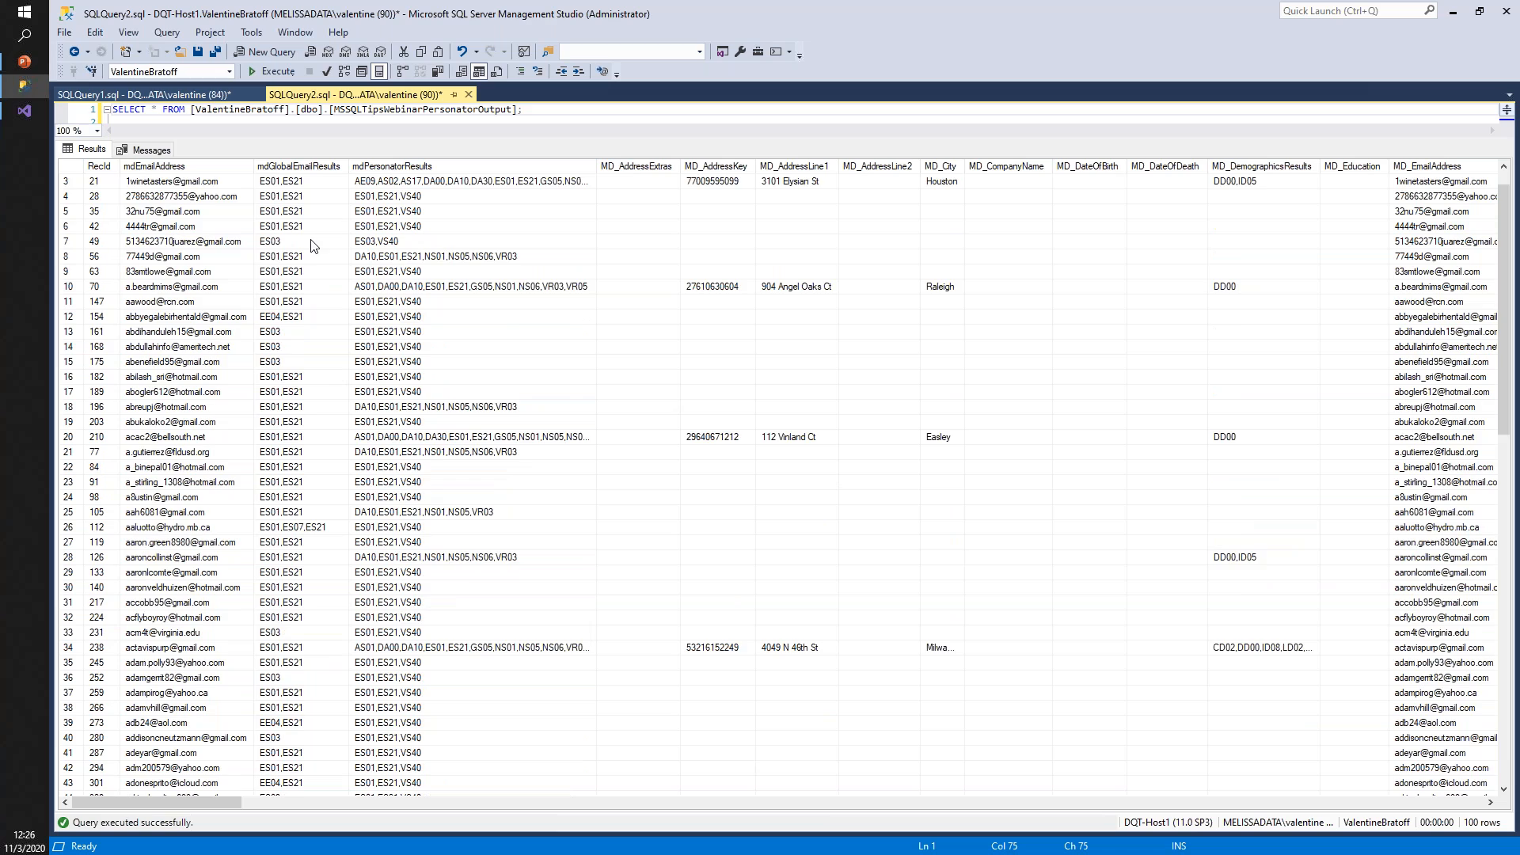
scroll(314, 247, up, 1)
click(23, 111)
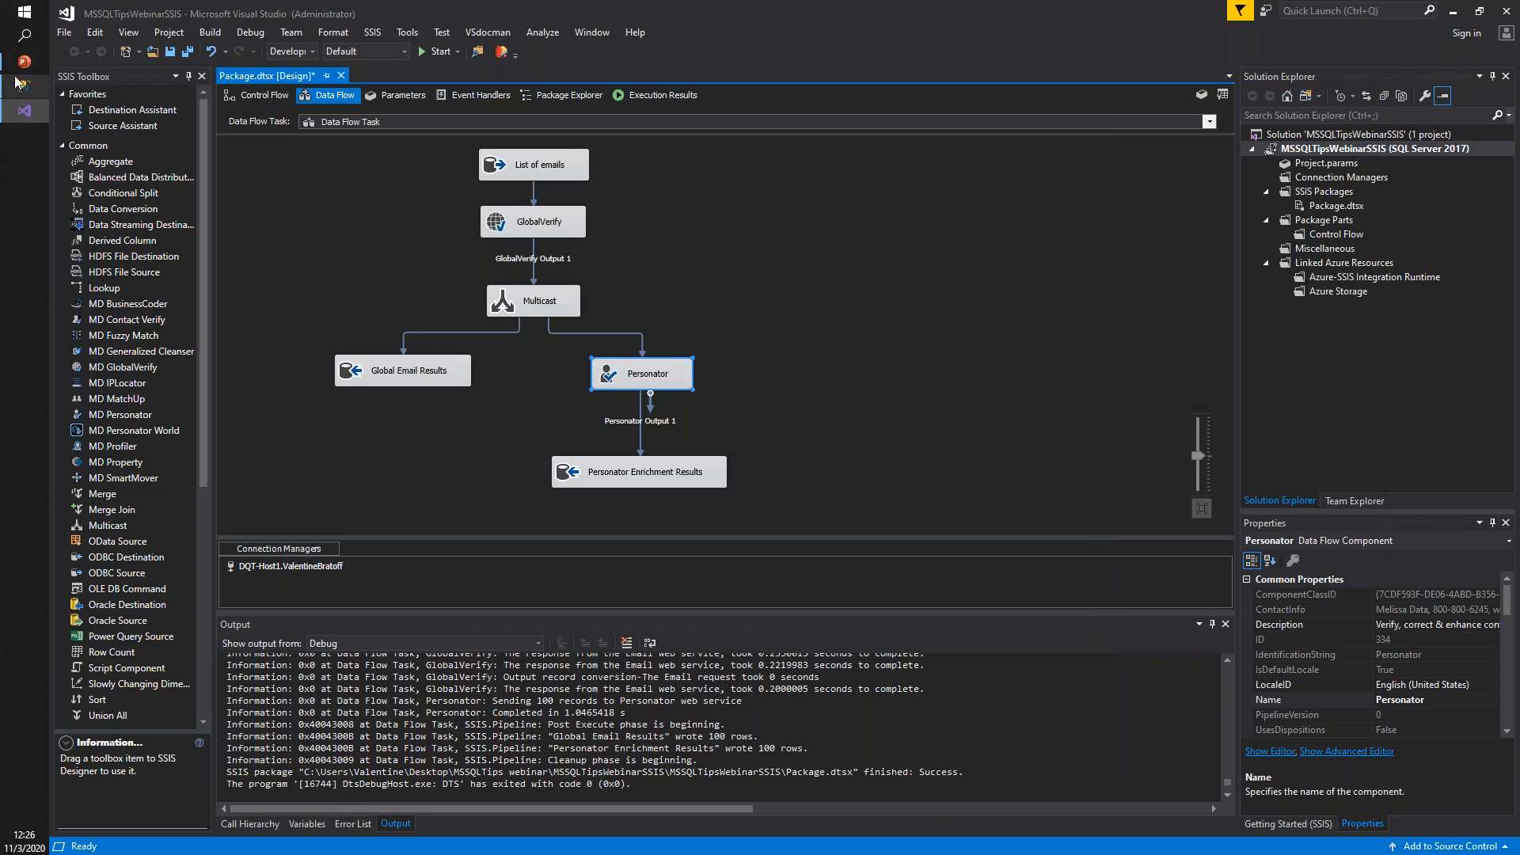